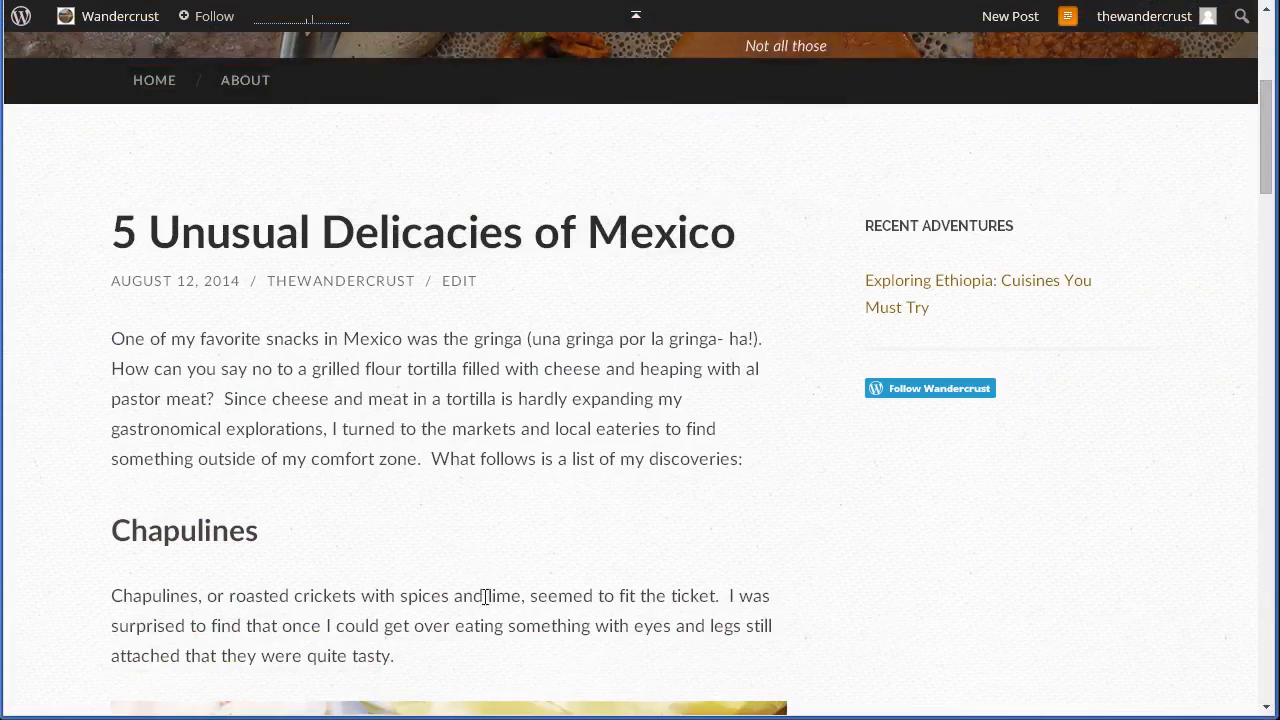
- Review the "5 Unusual Delicacies of Mexico" post from its introduction to the tacos de sesos section, and return to its editor
scroll(286, 568, "down", 2)
scroll(323, 553, "down", 3)
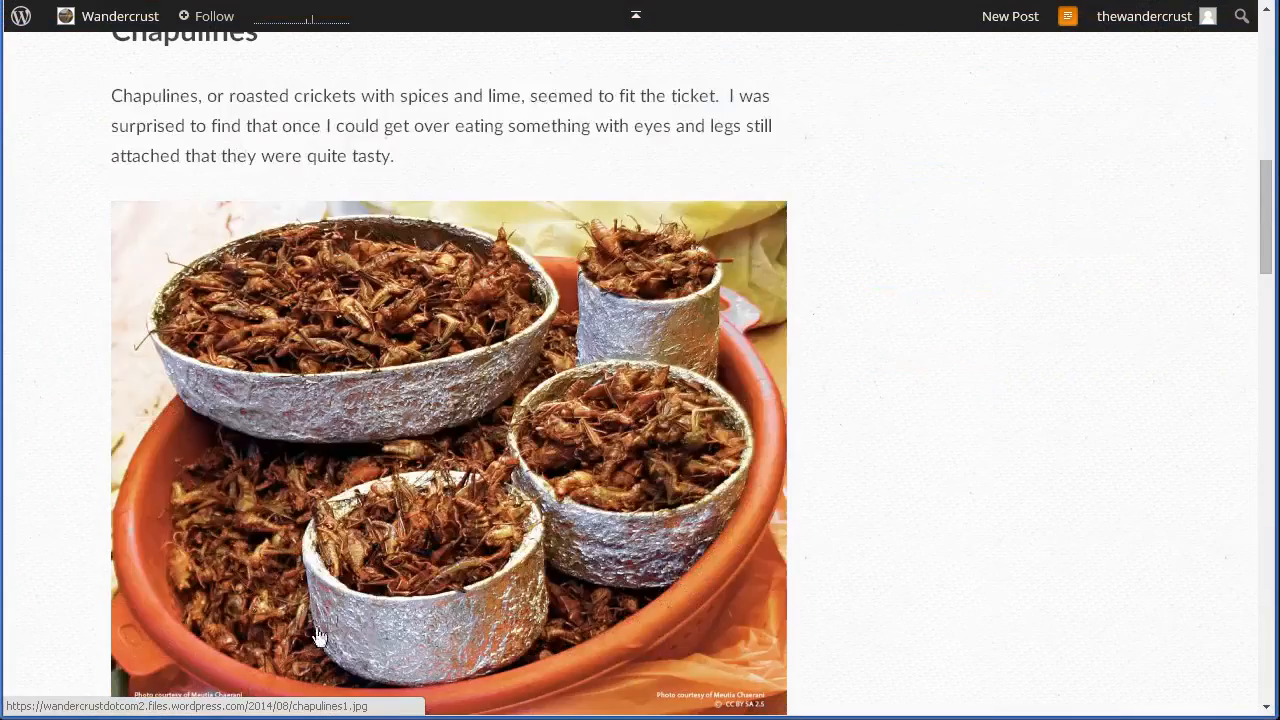
scroll(666, 637, "down", 5)
scroll(669, 640, "down", 8)
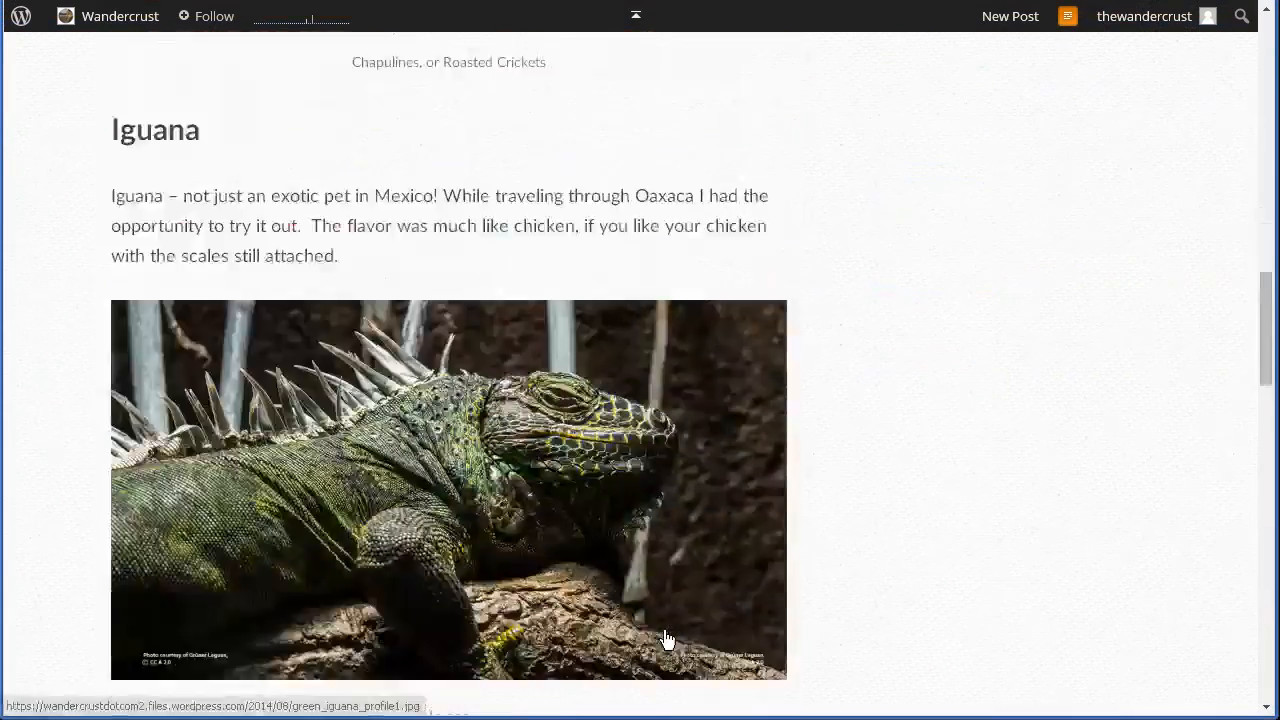
scroll(656, 638, "down", 2)
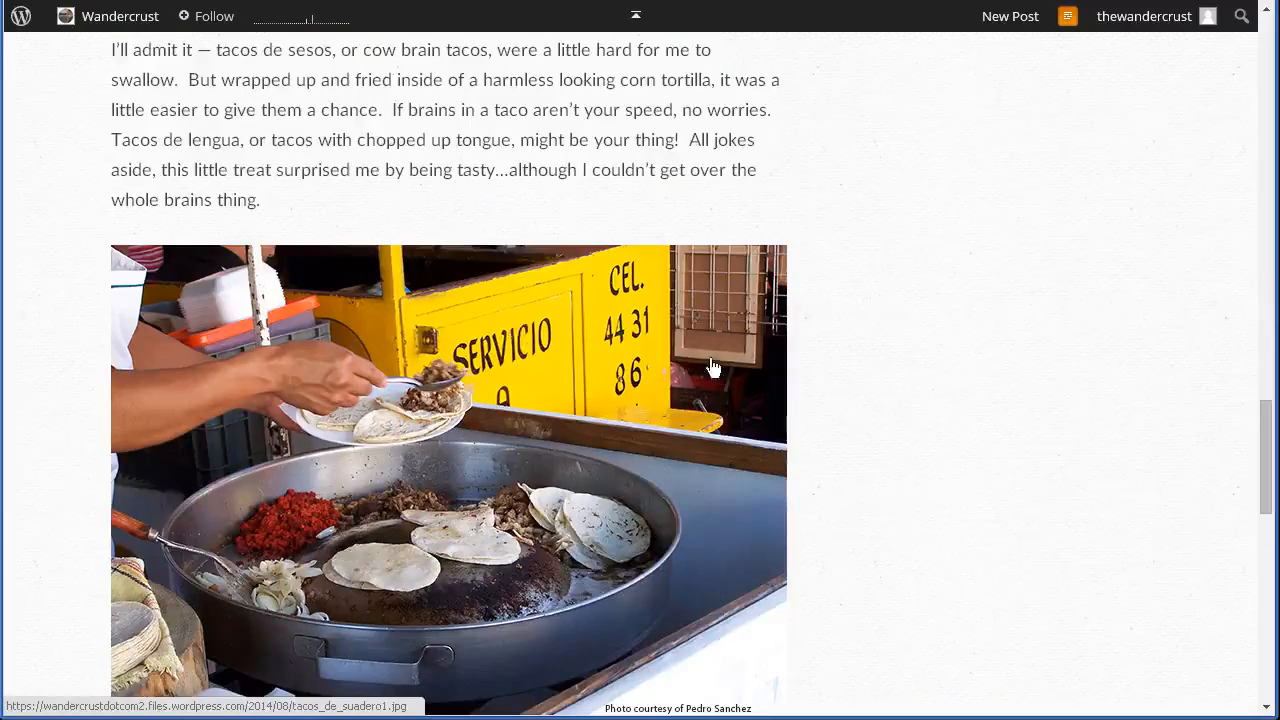
scroll(1185, 468, "up", 2)
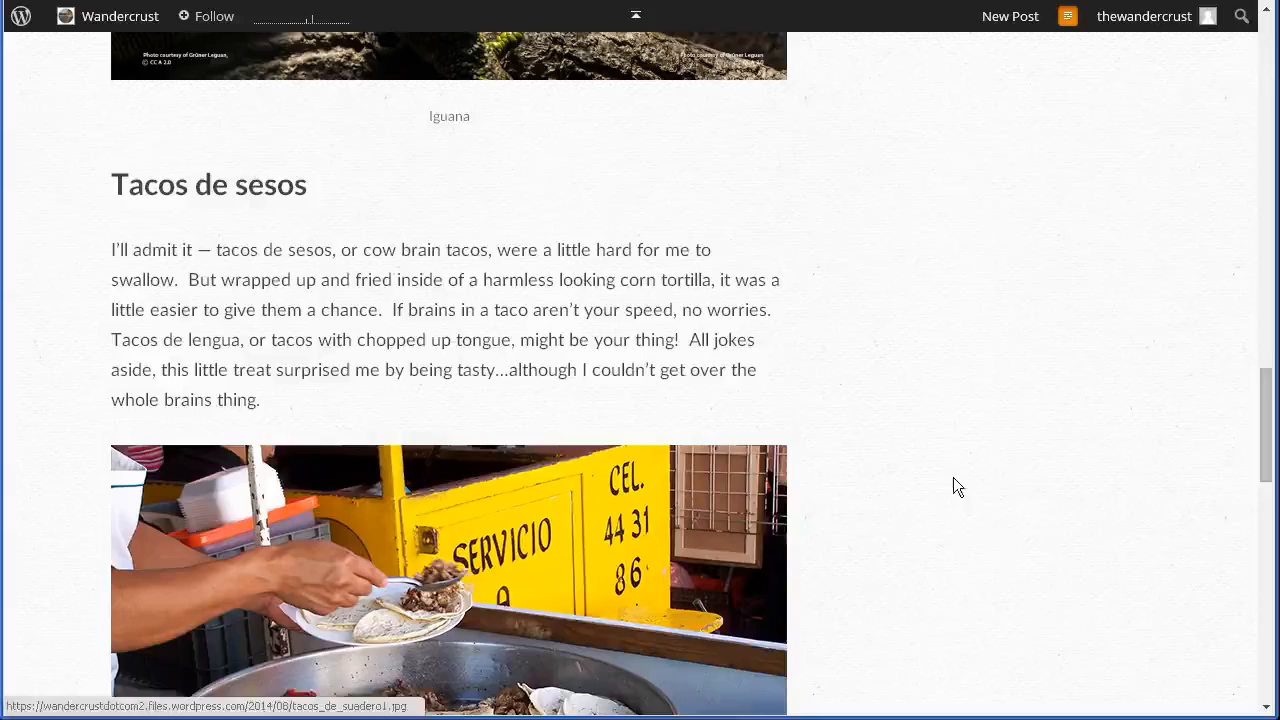
scroll(1270, 390, "up", 3)
left_click_drag(1271, 388, 1272, 267)
left_click(300, 1)
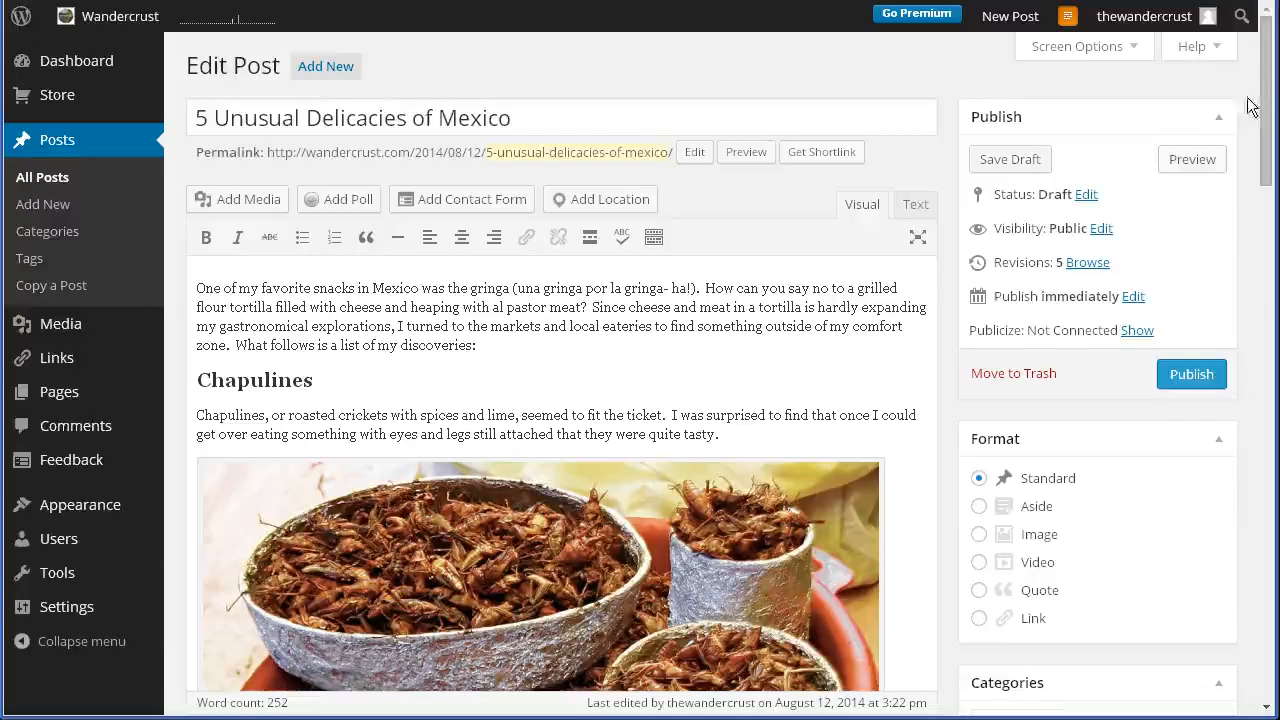
- Add a new category named North America to the post, with no parent category
left_click_drag(1263, 100, 1260, 177)
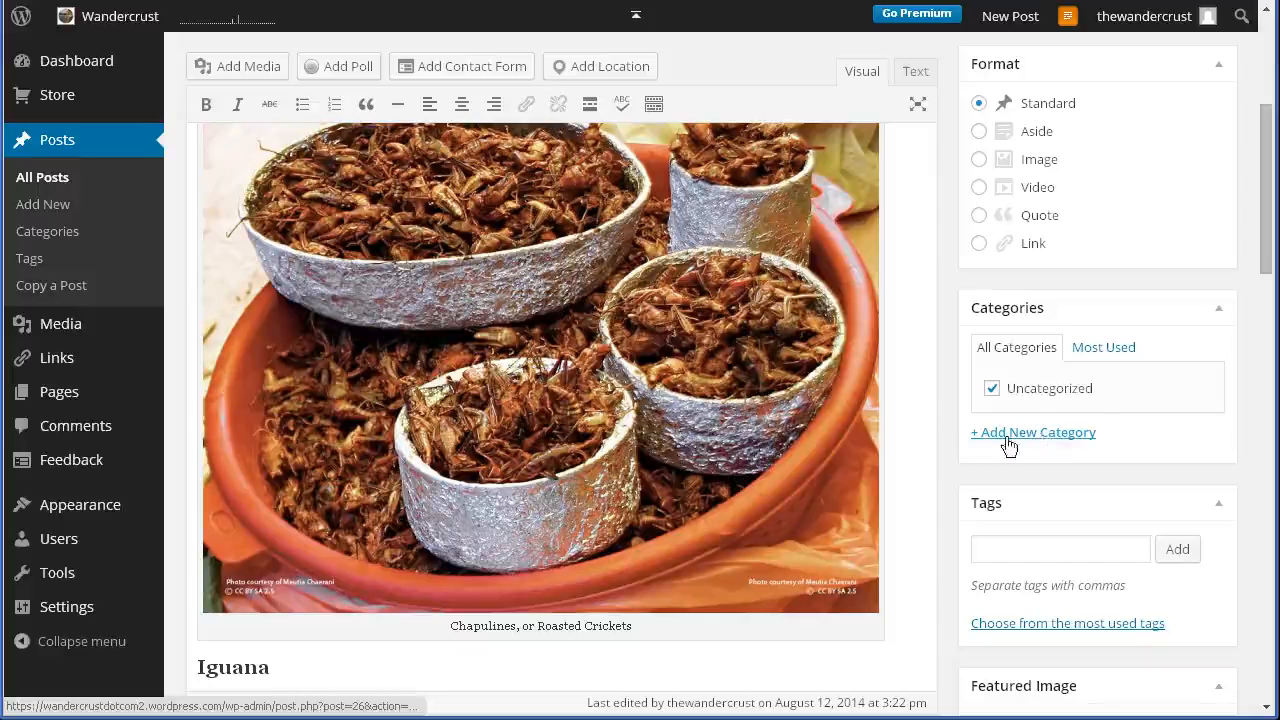
left_click(1060, 440)
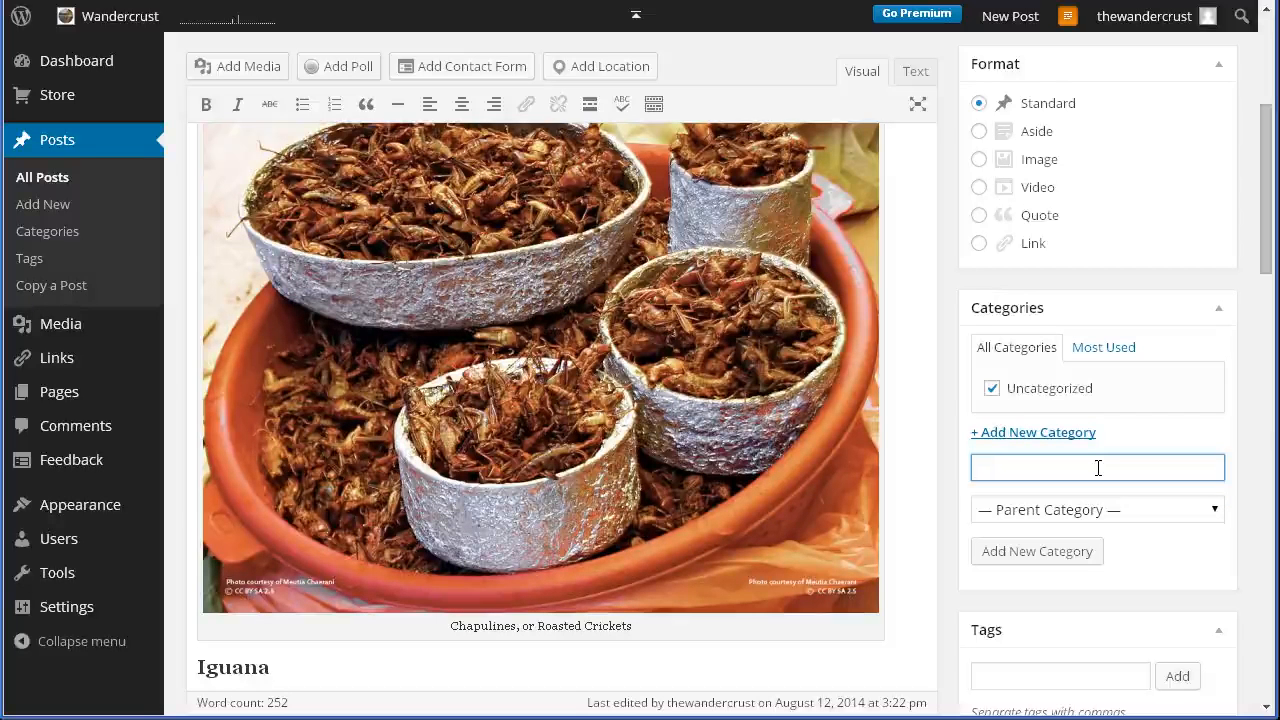
type("North America")
left_click(1122, 516)
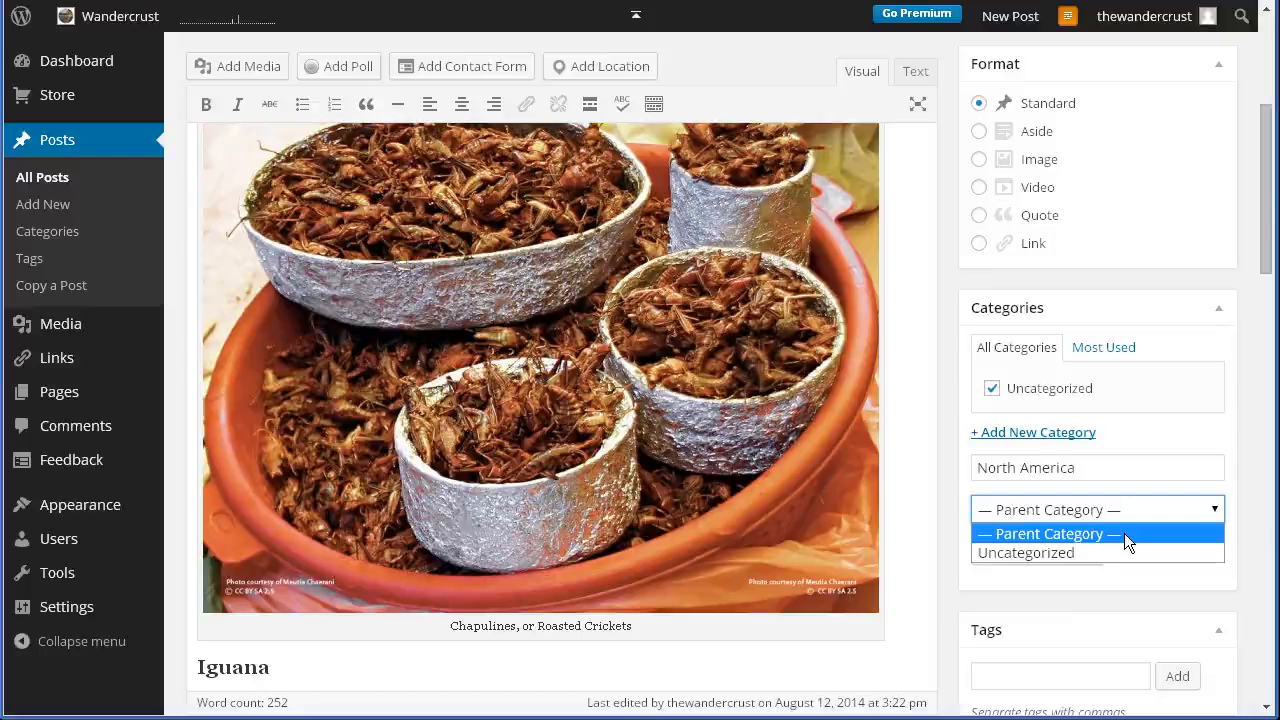
left_click(1016, 533)
left_click(1022, 555)
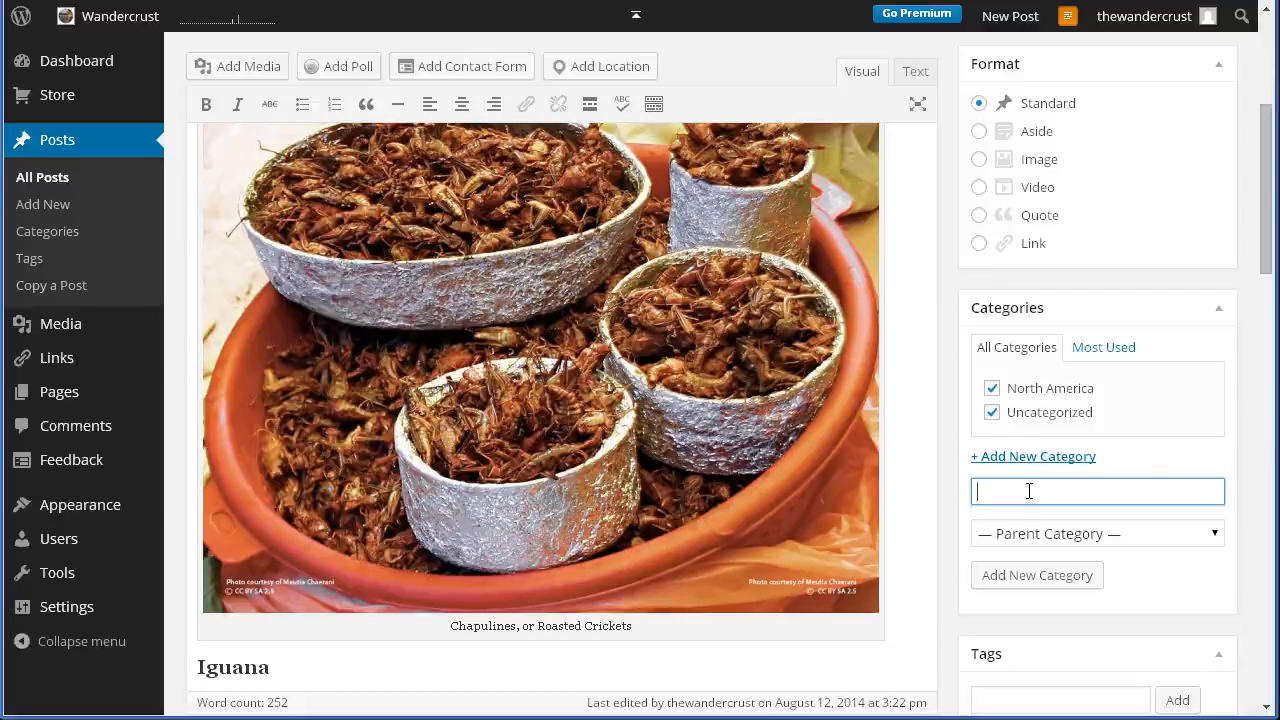
- Add a Mexico category under the parent North America, and check the most used categories before returning to the full category list
type("Mexico")
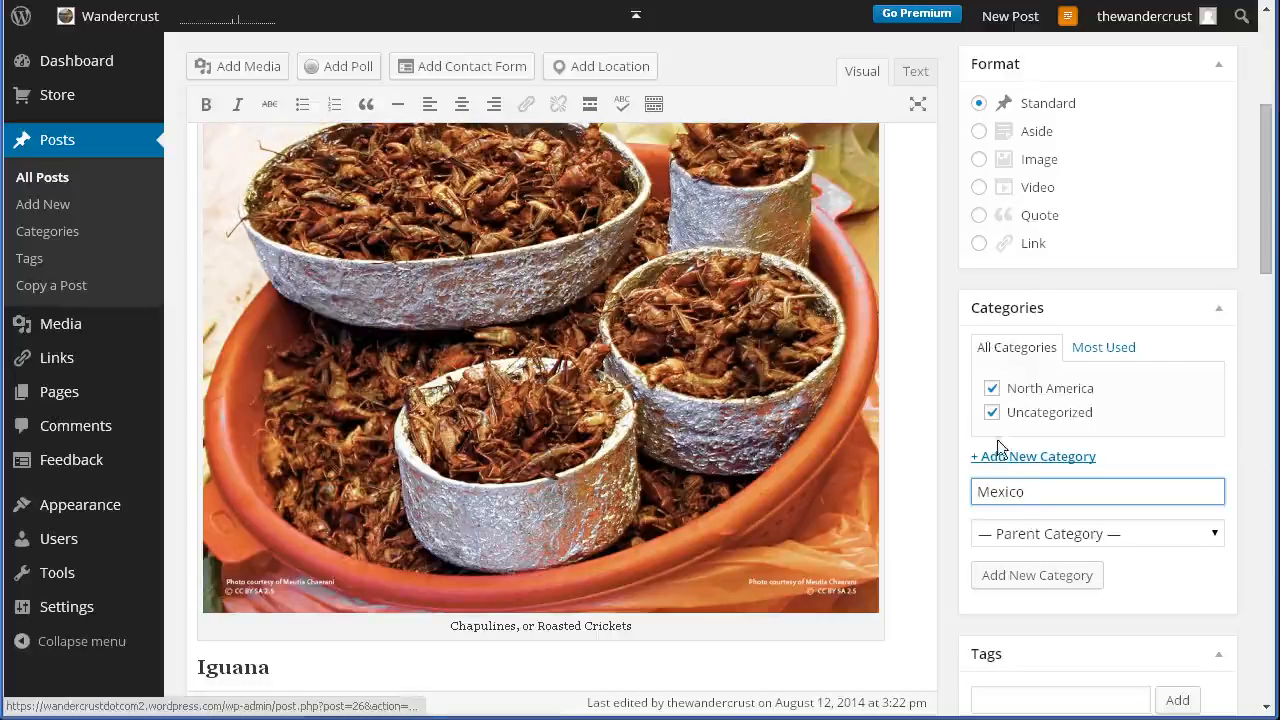
left_click(1016, 537)
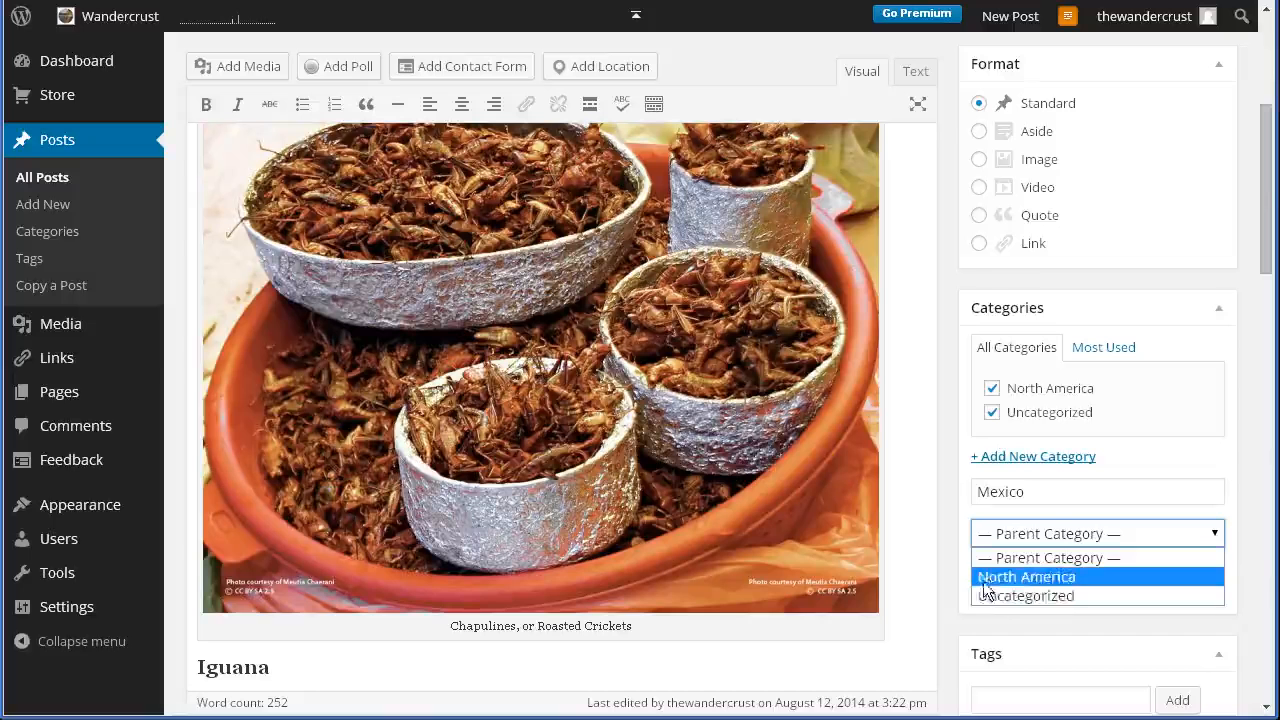
left_click(1030, 577)
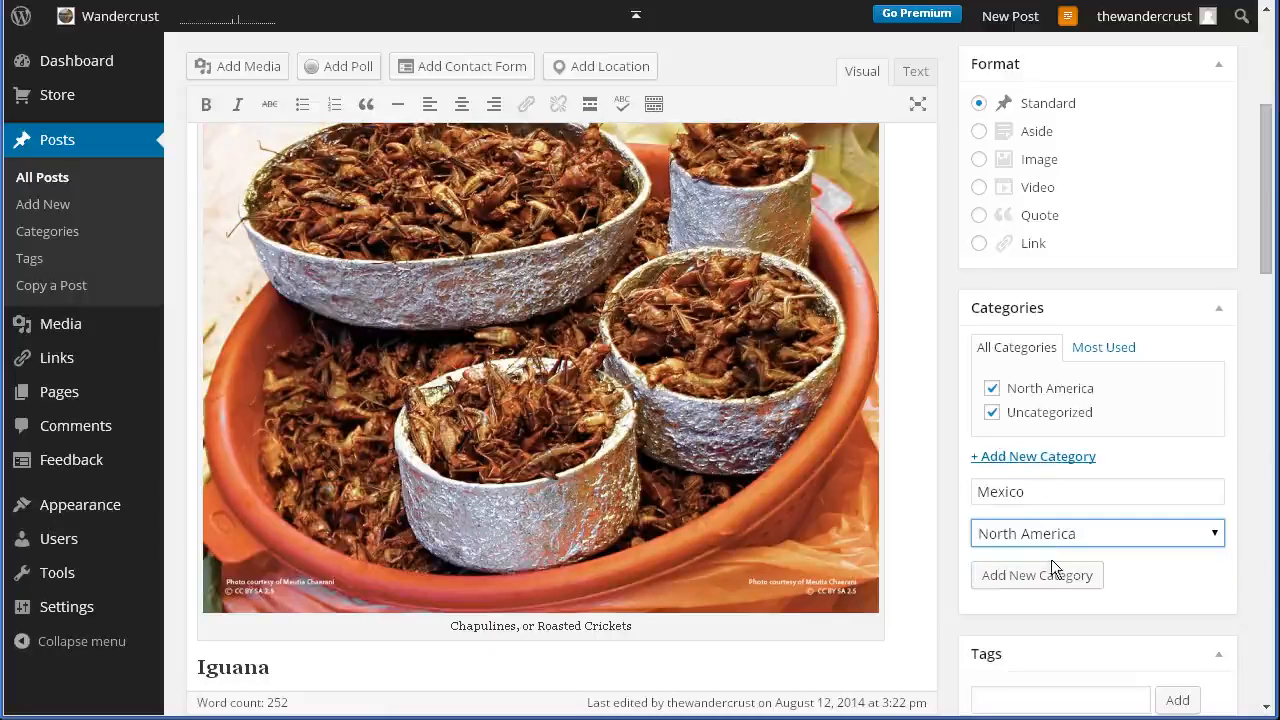
left_click(998, 583)
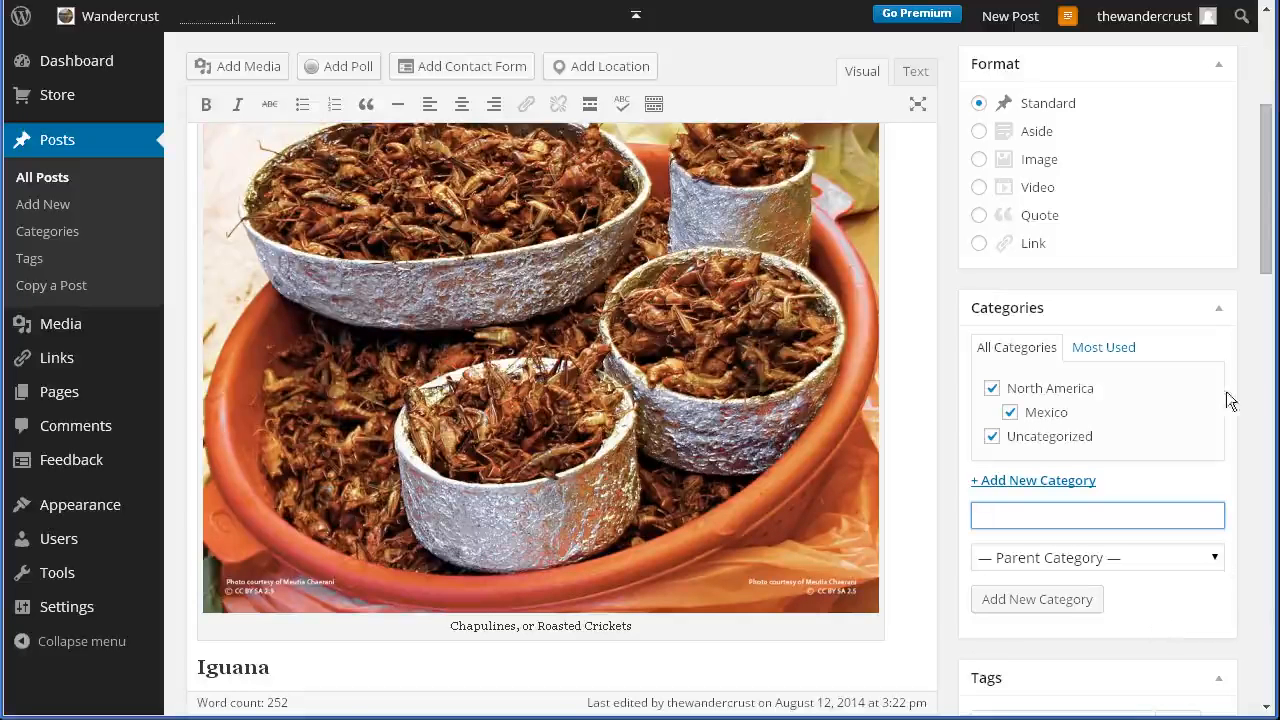
left_click(1118, 350)
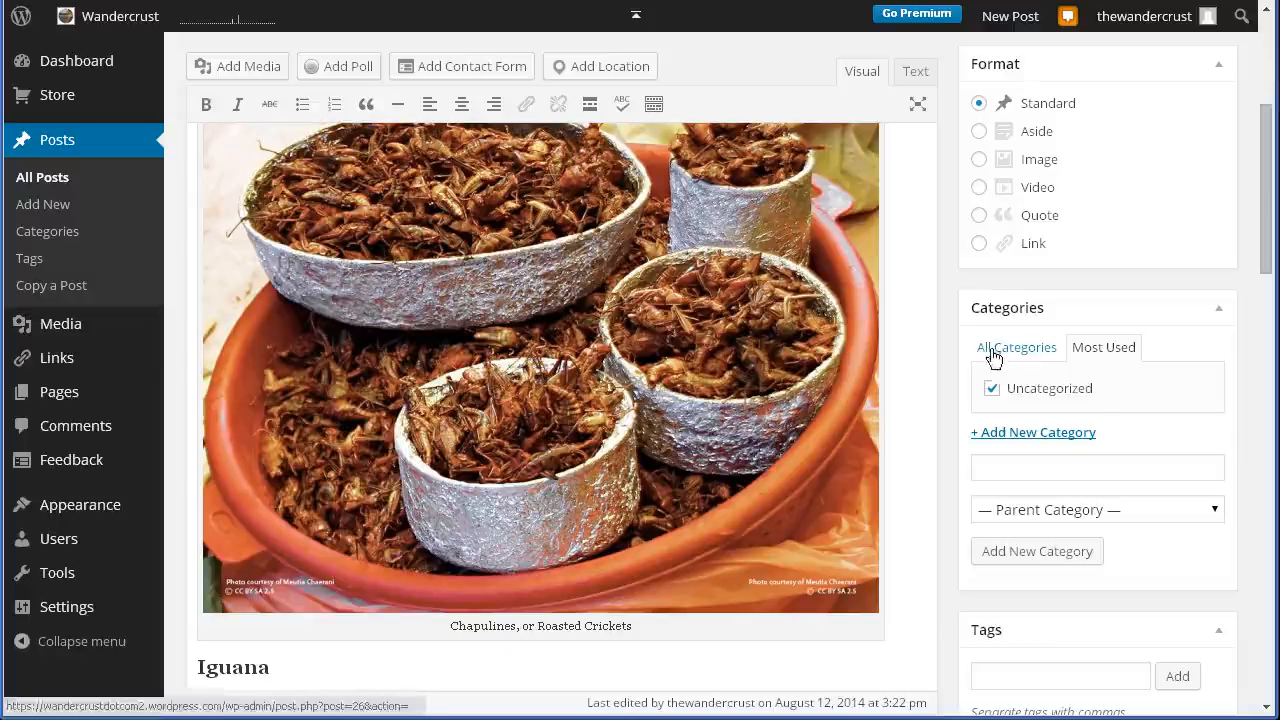
left_click(1043, 354)
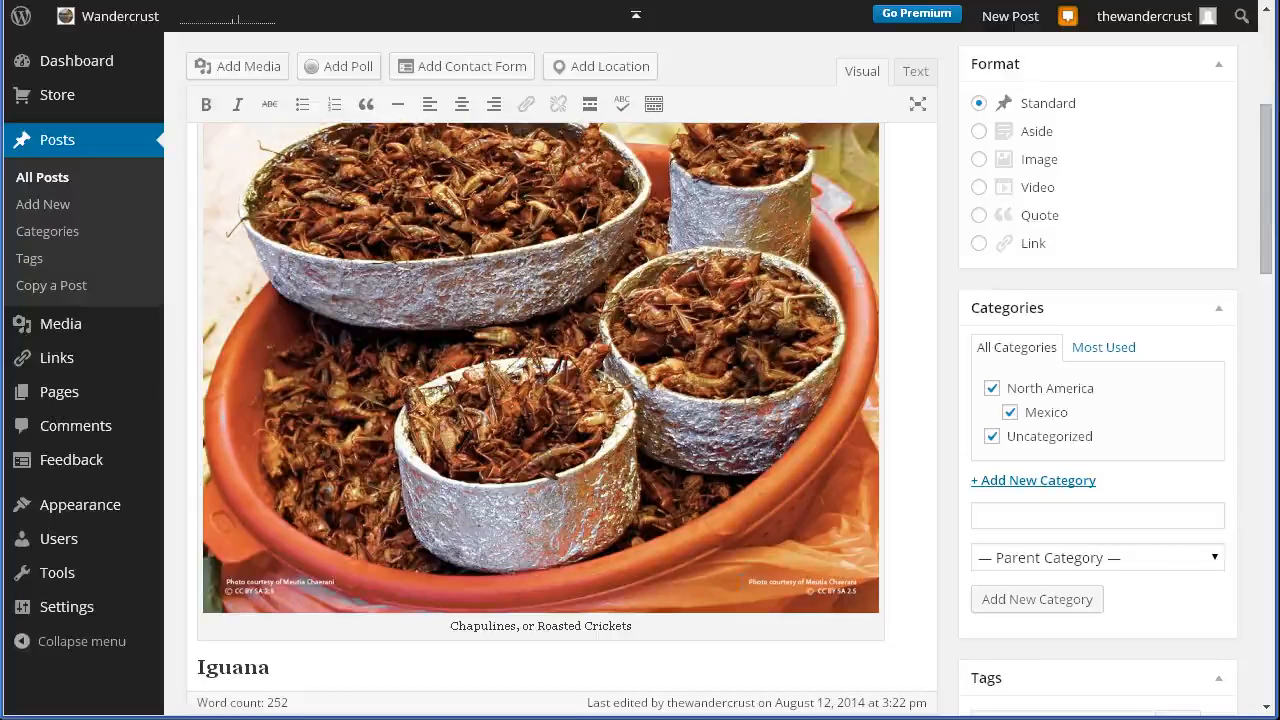
- Open the WordPress Reader and examine its Tags section and tag entry field
left_click_drag(1270, 218, 1251, 309)
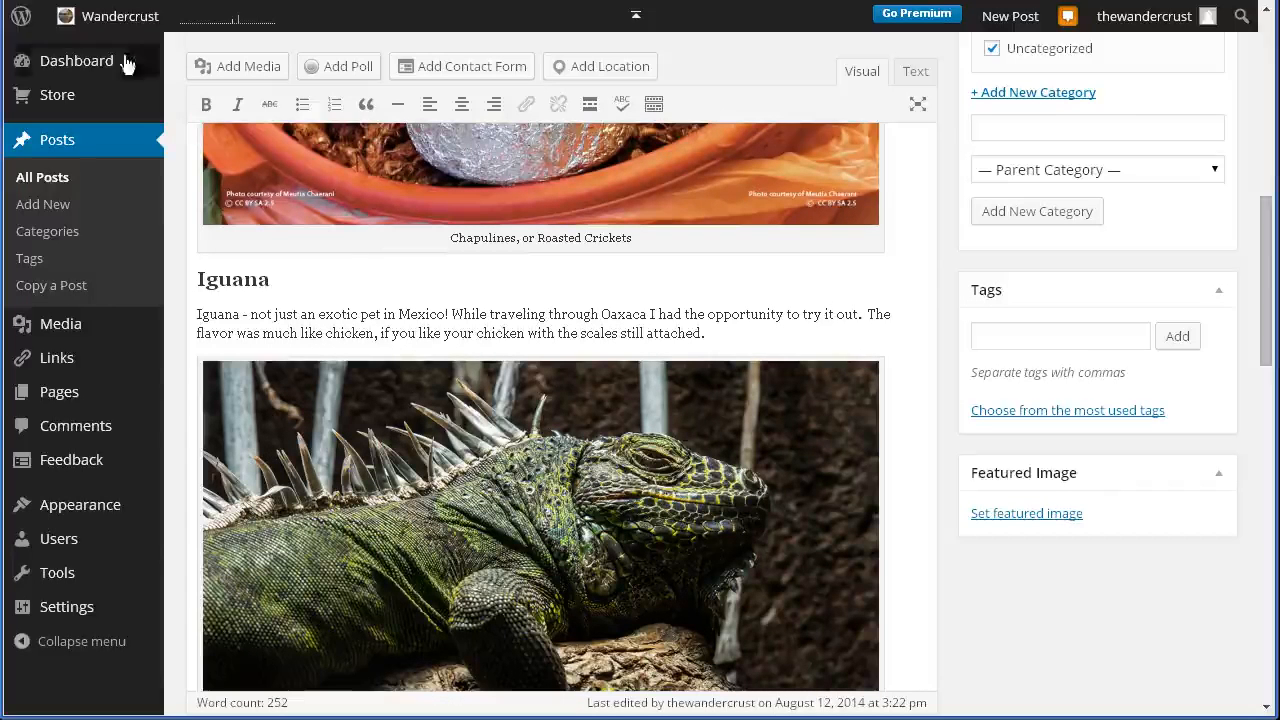
mouse_move(22, 15)
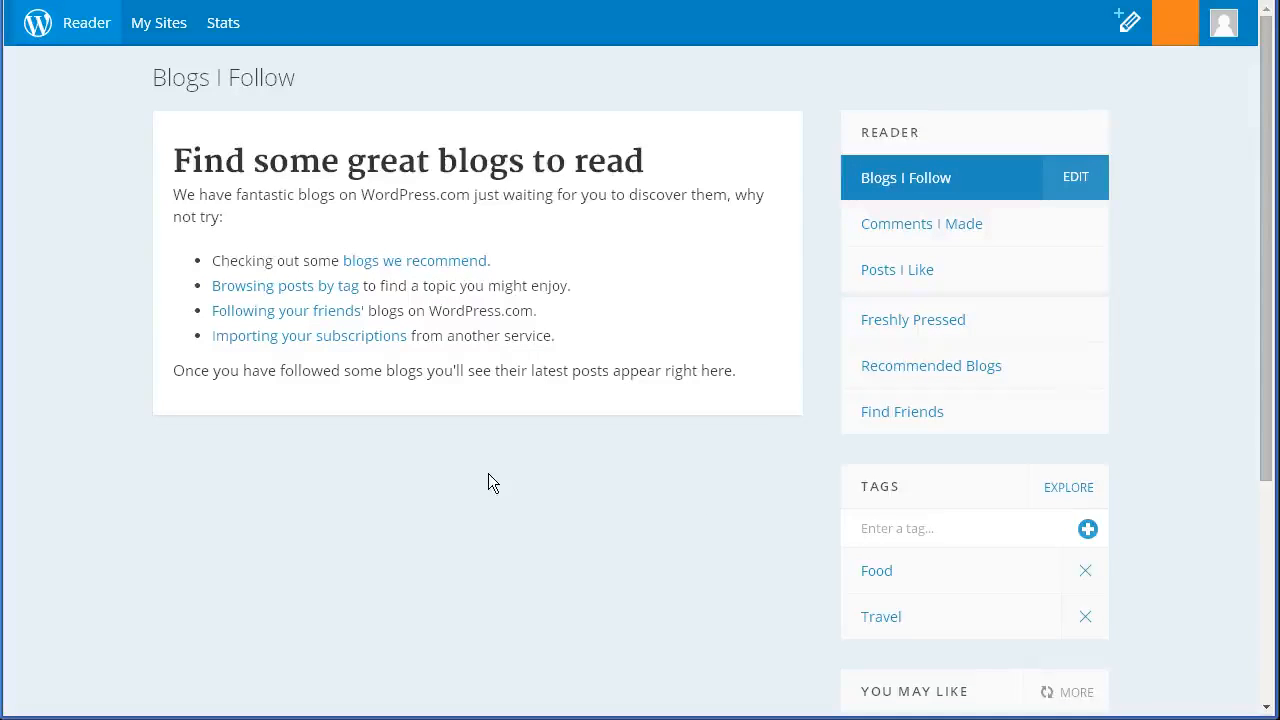
scroll(488, 478, "down", 1)
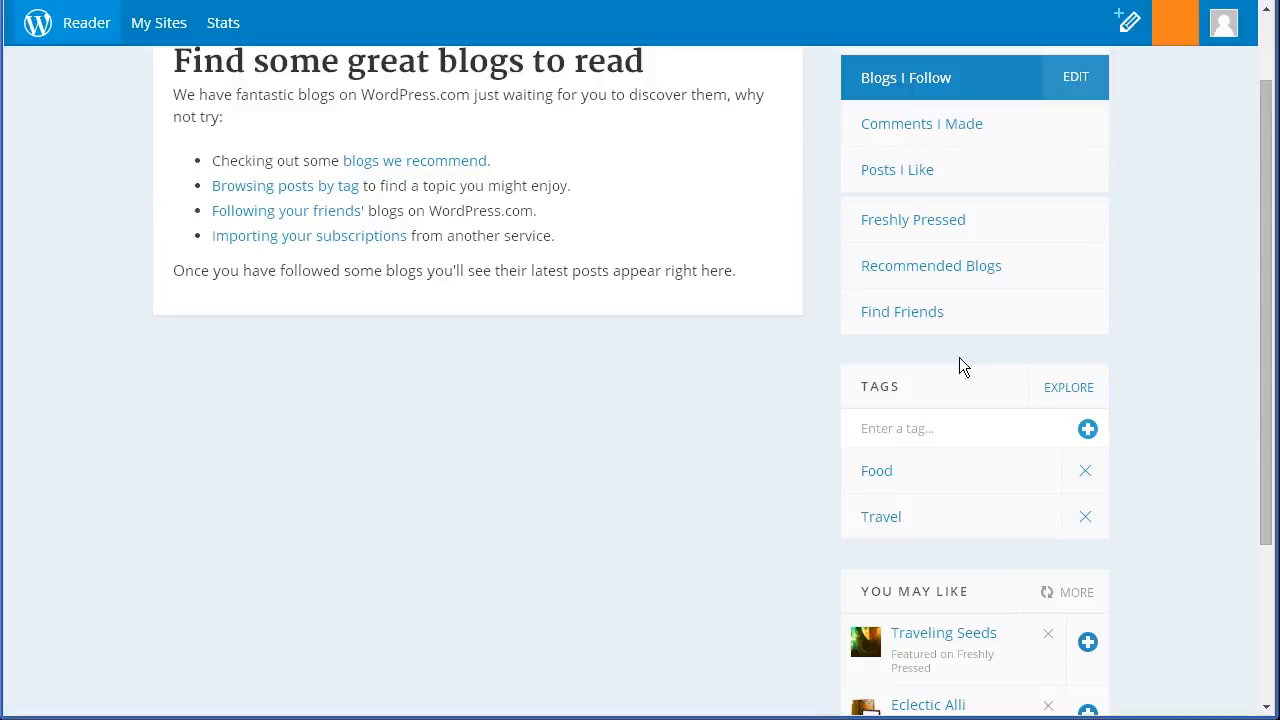
left_click(891, 423)
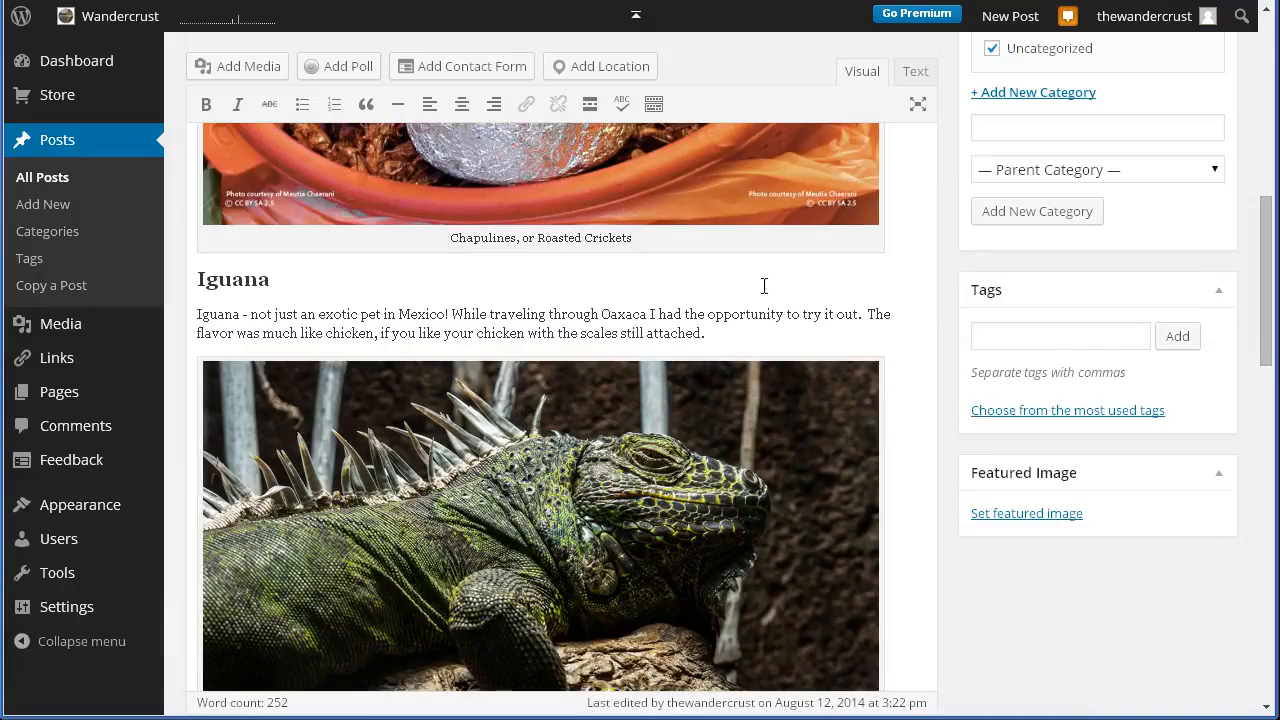
- Back in the post editor, add the tags travel, food and Mexican Food to the post
left_click(1131, 347)
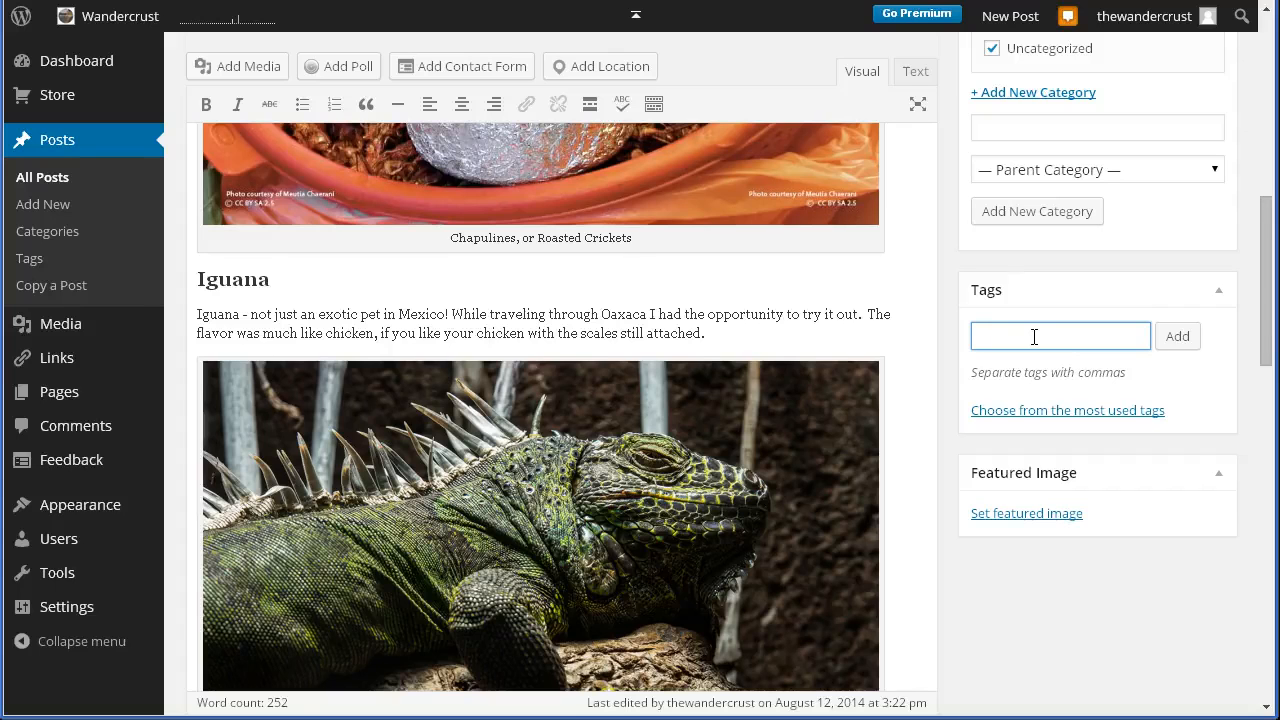
type("travel")
key("Return")
type("food")
key("Return")
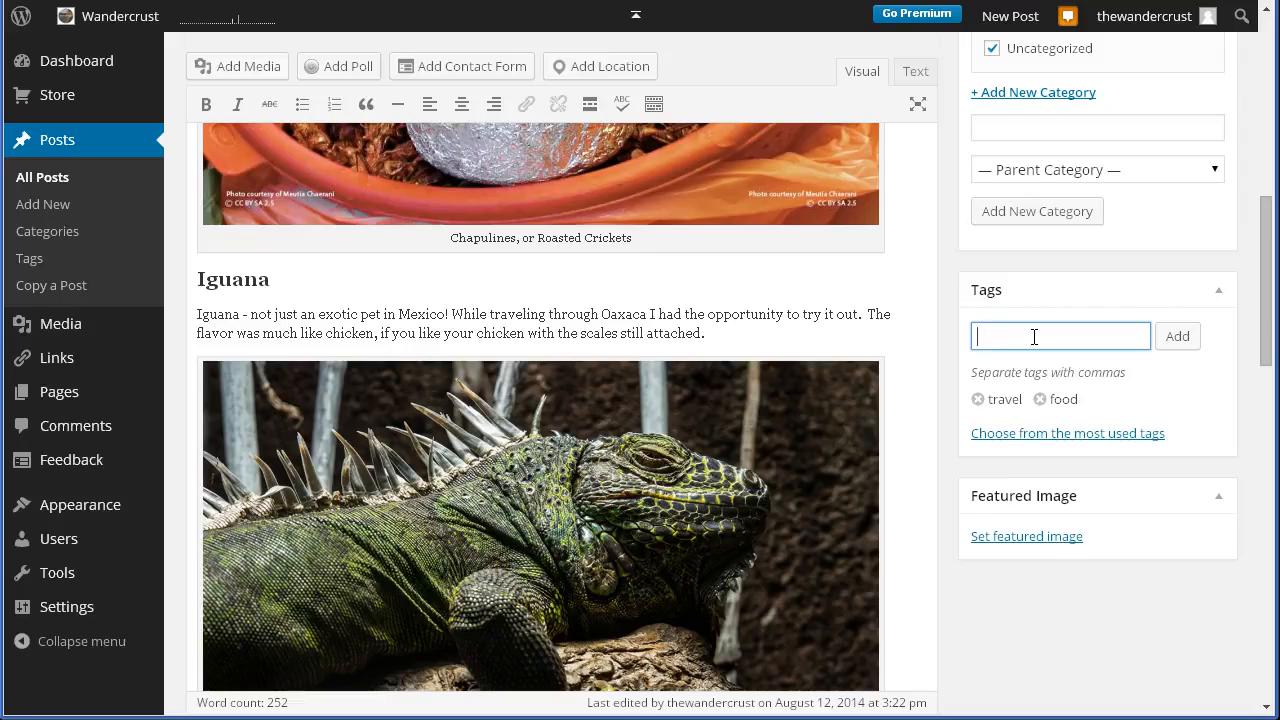
type("Mexican Food")
key("Return")
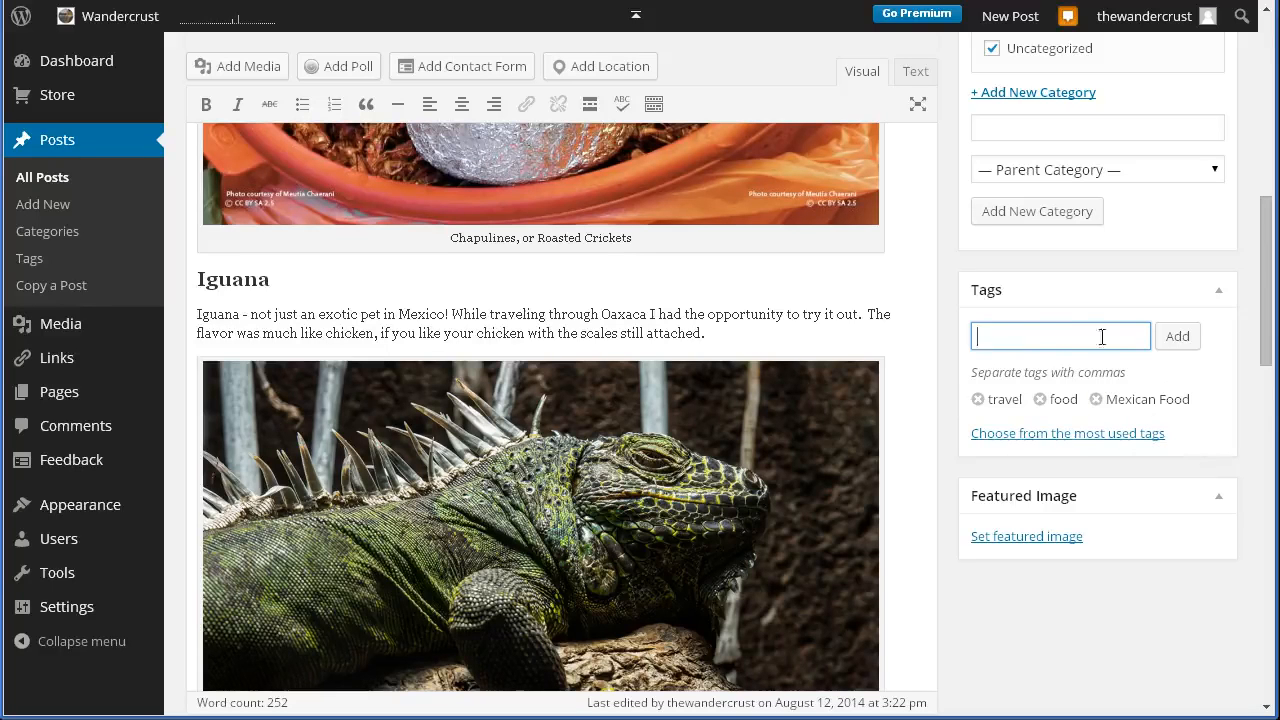
- Add the further tags Oaxaca, cuisines, delicacies and exotic to the post
type("Oaxaca")
key("Return")
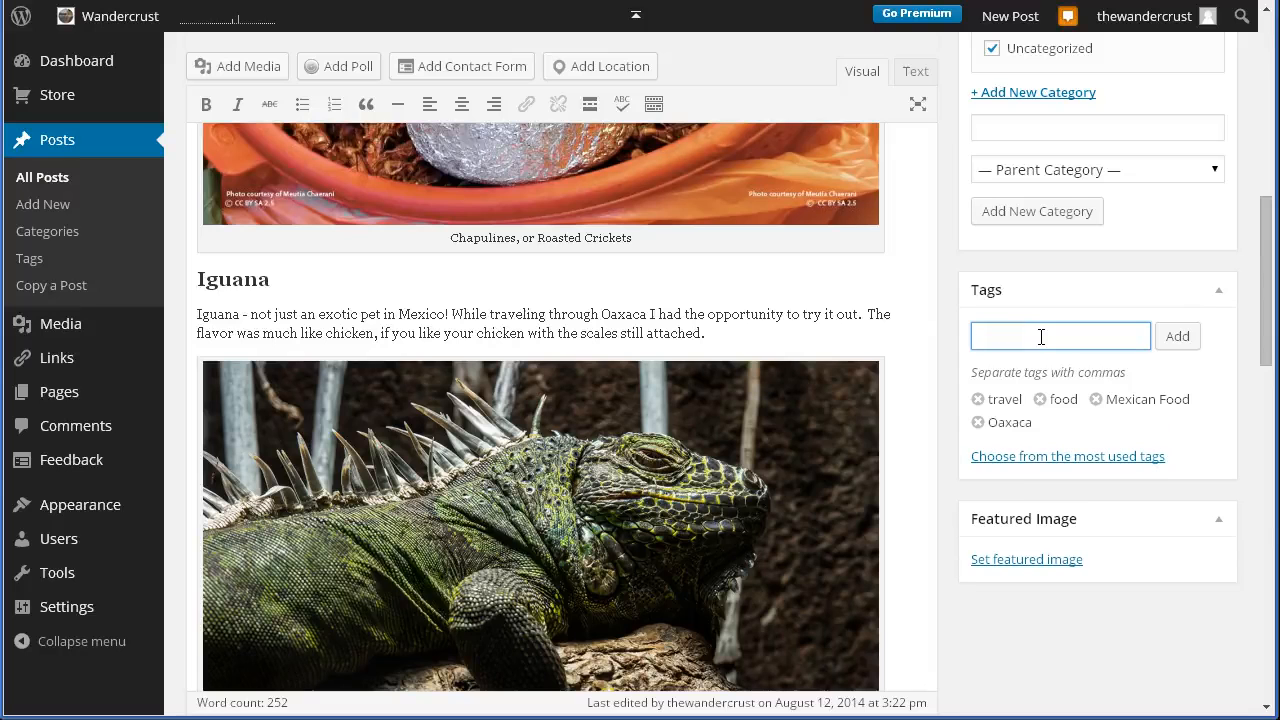
type("cuisines")
key("Return")
type("delicacies")
key("Return")
type("exotic")
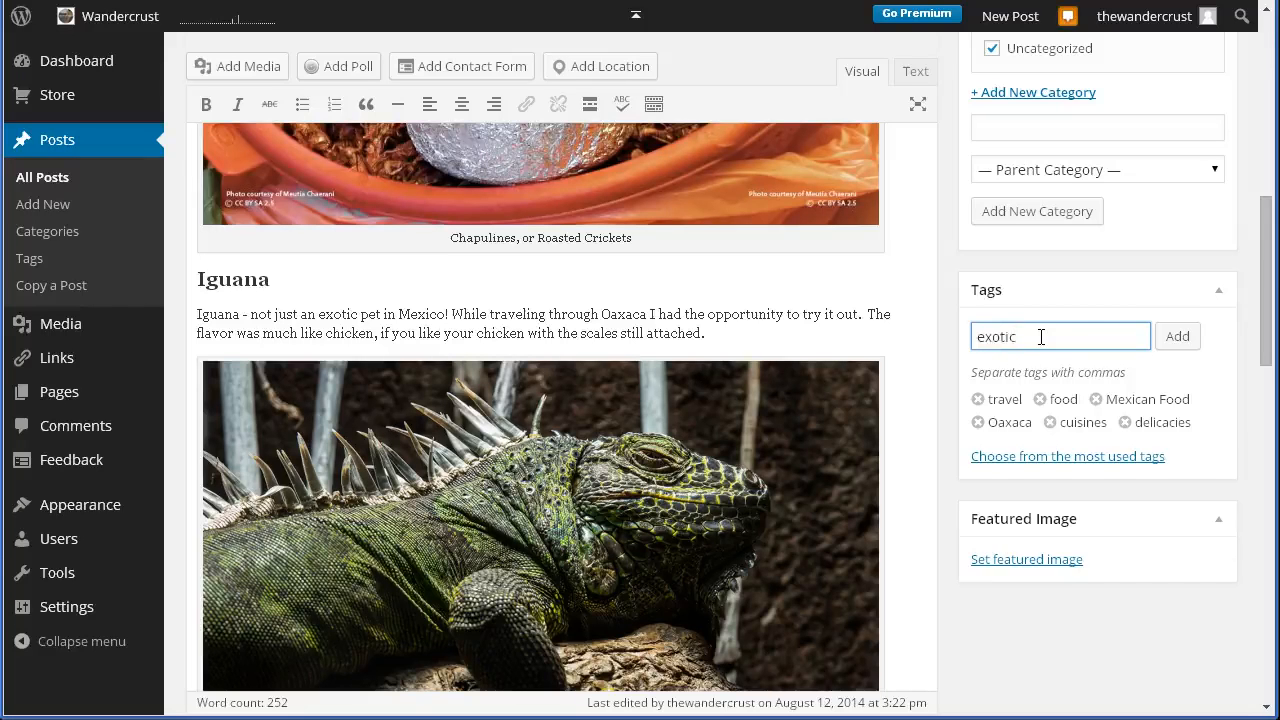
key("Return")
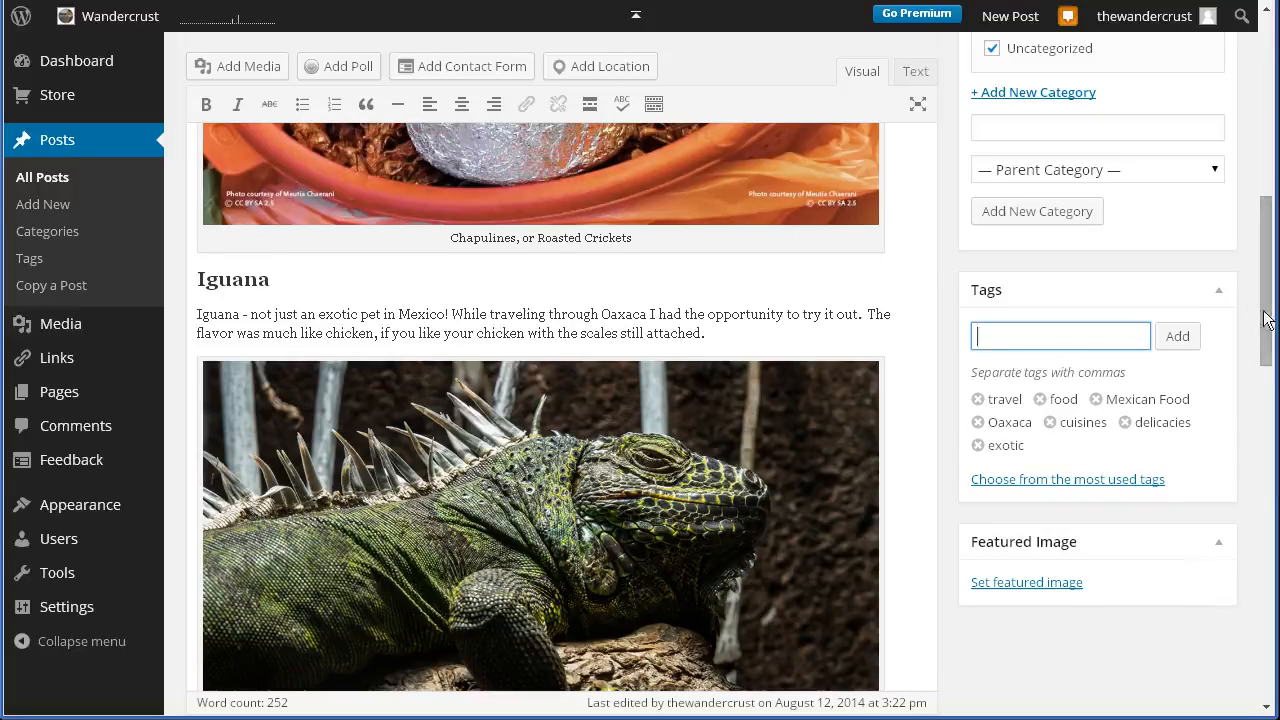
left_click_drag(1268, 318, 1242, 127)
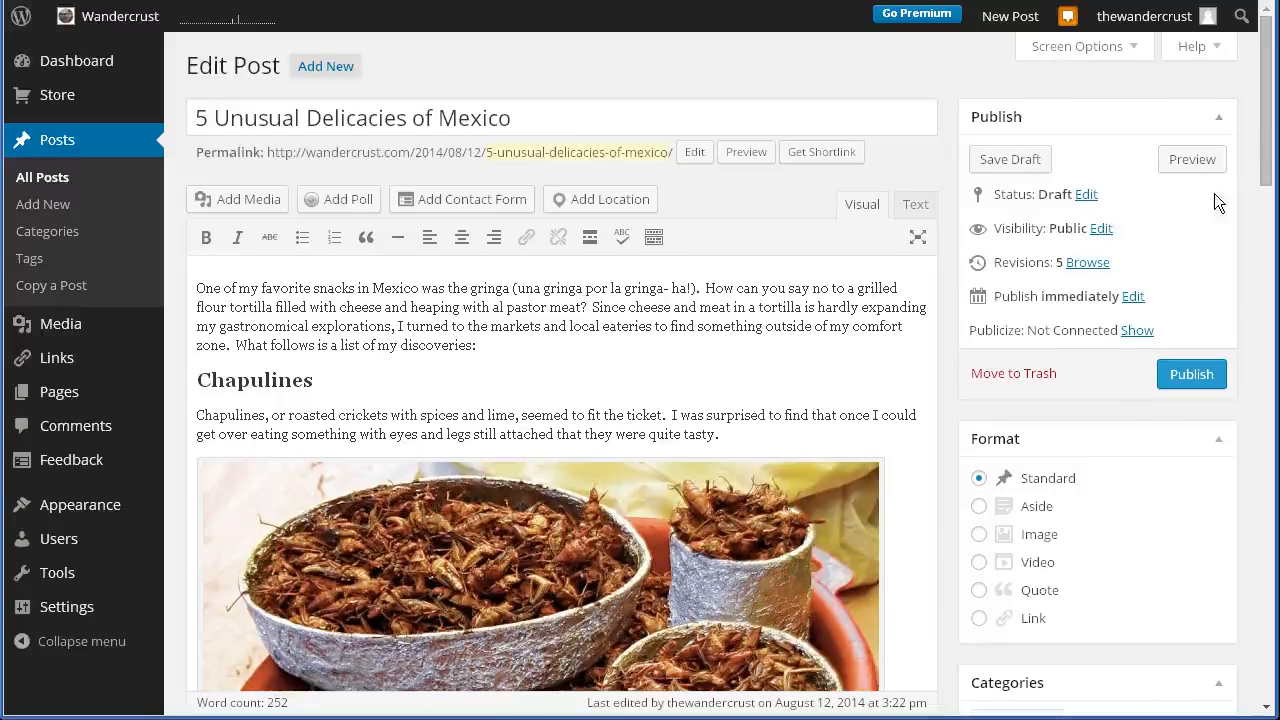